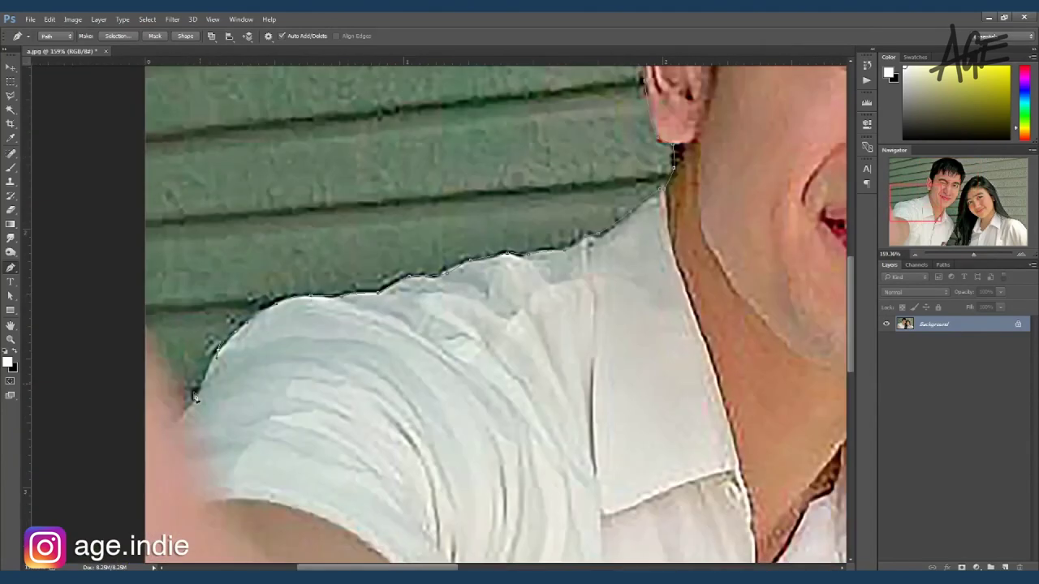
# Step: Turn the traced outline into a selection and copy the couple onto their own layer
pyautogui.hotkey('ctrl', '0')
pyautogui.hotkey('ctrl', 'Return')
pyautogui.hotkey('ctrl', 'j')
pyautogui.press('v')
# Step: Paste the cut-out couple into a new blank white document
pyautogui.click(50, 18)
pyautogui.hotkey('ctrl', 'n')
pyautogui.press('Return')
pyautogui.hotkey('ctrl', 'v')
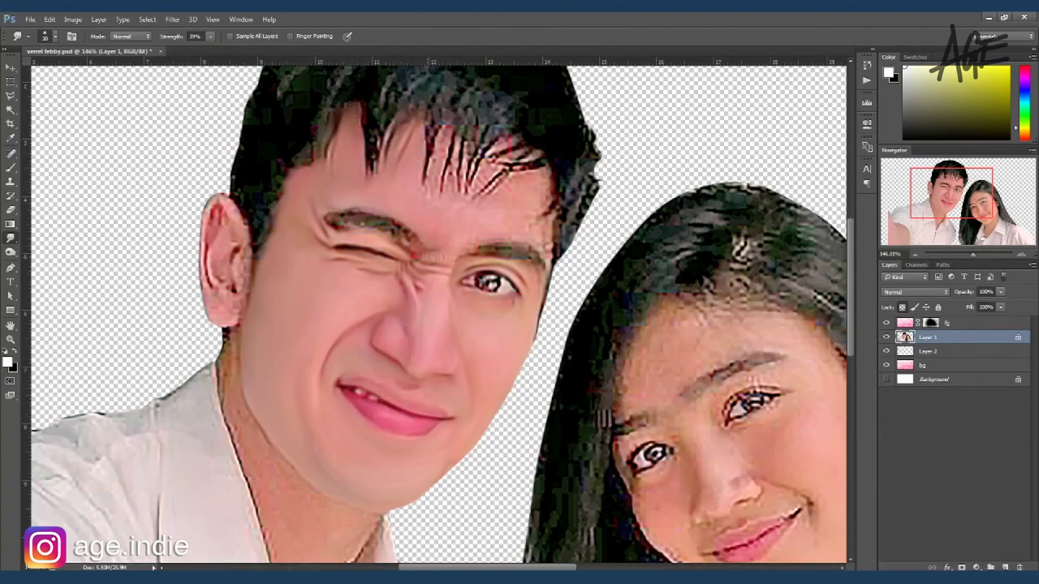
# Step: Smudge the man's stray forehead hair strands into the skin and smooth his ear rim
pyautogui.moveTo(442, 191)
pyautogui.mouseDown()
pyautogui.moveTo(431, 117)
pyautogui.moveTo(455, 138)
pyautogui.mouseUp()
pyautogui.moveTo(487, 199)
pyautogui.mouseDown()
pyautogui.moveTo(527, 146)
pyautogui.moveTo(543, 213)
pyautogui.mouseUp()
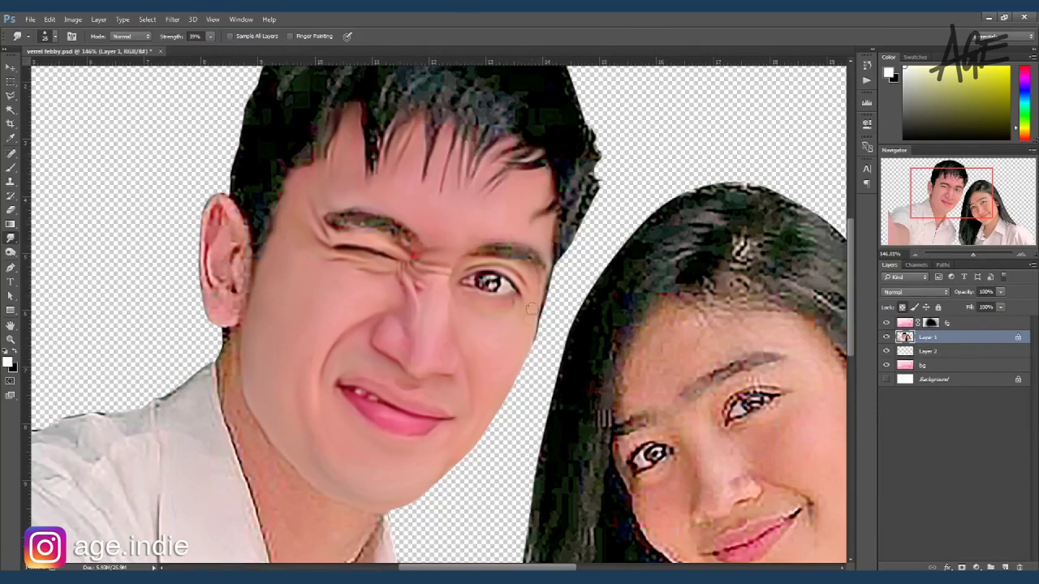
pyautogui.moveTo(209, 197); pyautogui.dragTo(216, 296)
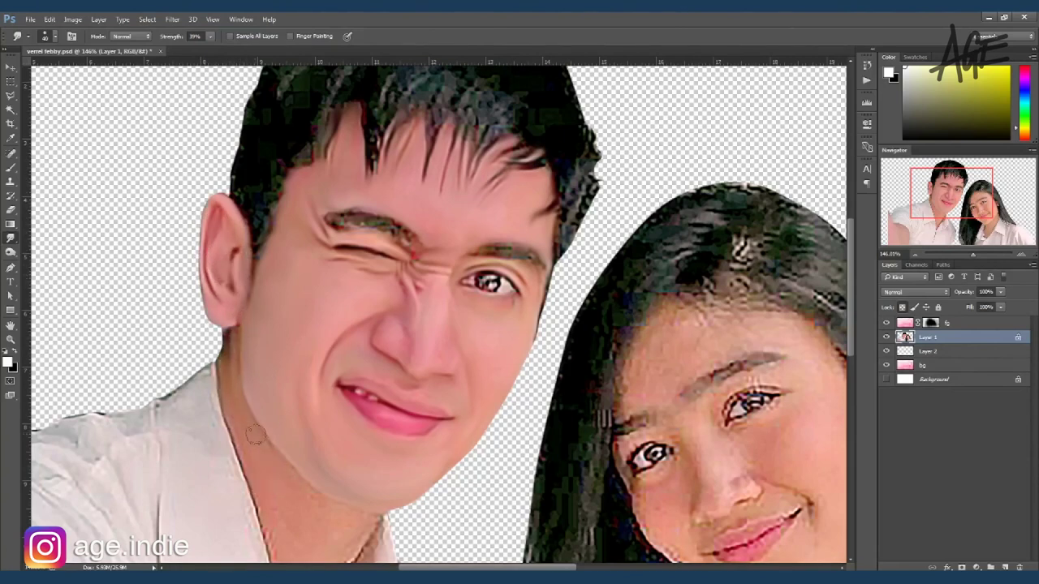
pyautogui.scroll(-3, 255, 436)
pyautogui.scroll(-3, 261, 482)
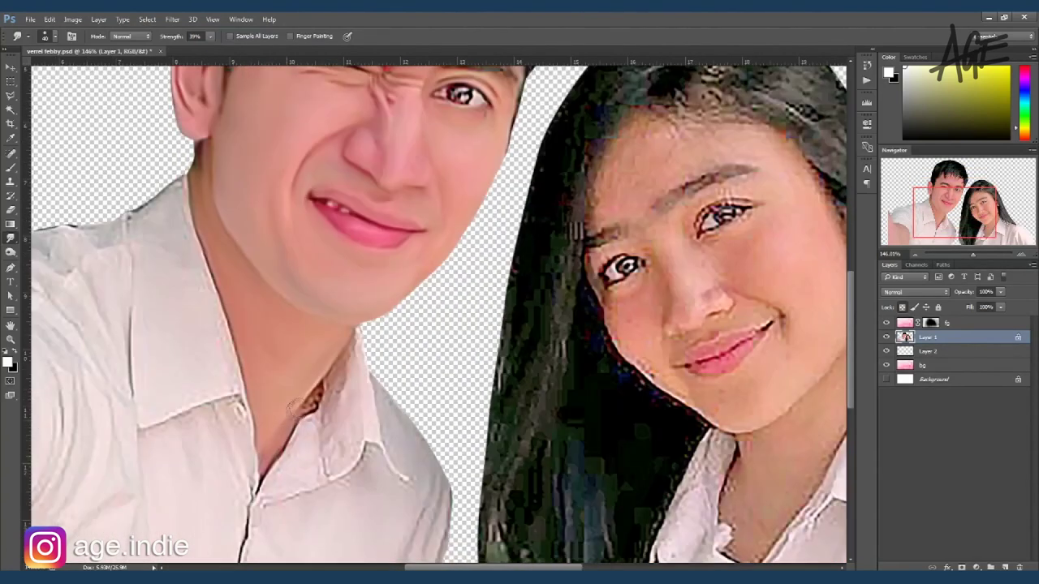
pyautogui.scroll(-3, 395, 311)
pyautogui.scroll(3, 277, 361)
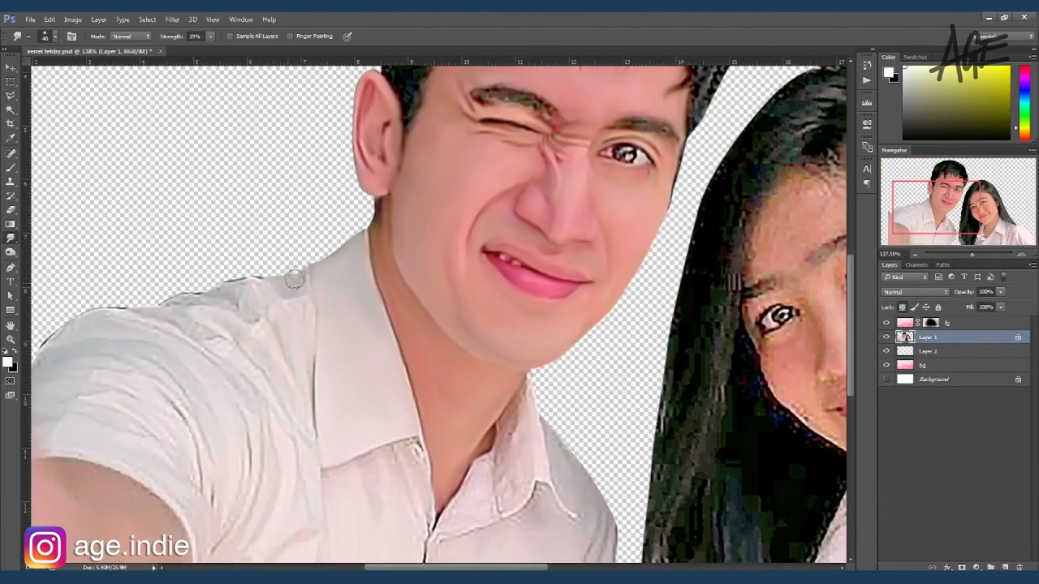
# Step: Smooth the wrinkles and edge lines of the man's shirt collar and shoulder
pyautogui.moveTo(254, 282); pyautogui.dragTo(331, 264)
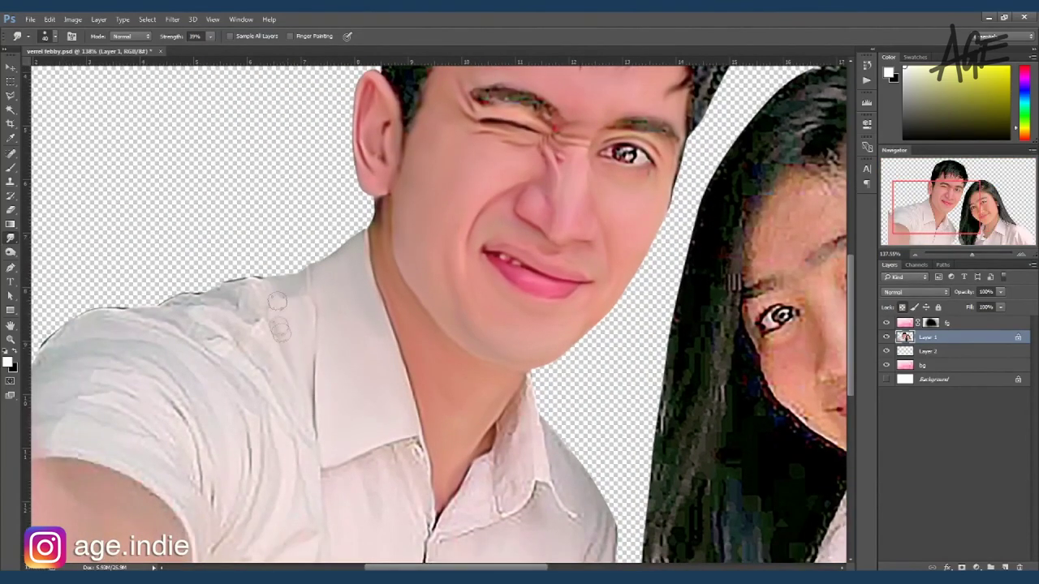
pyautogui.moveTo(175, 349); pyautogui.dragTo(315, 309)
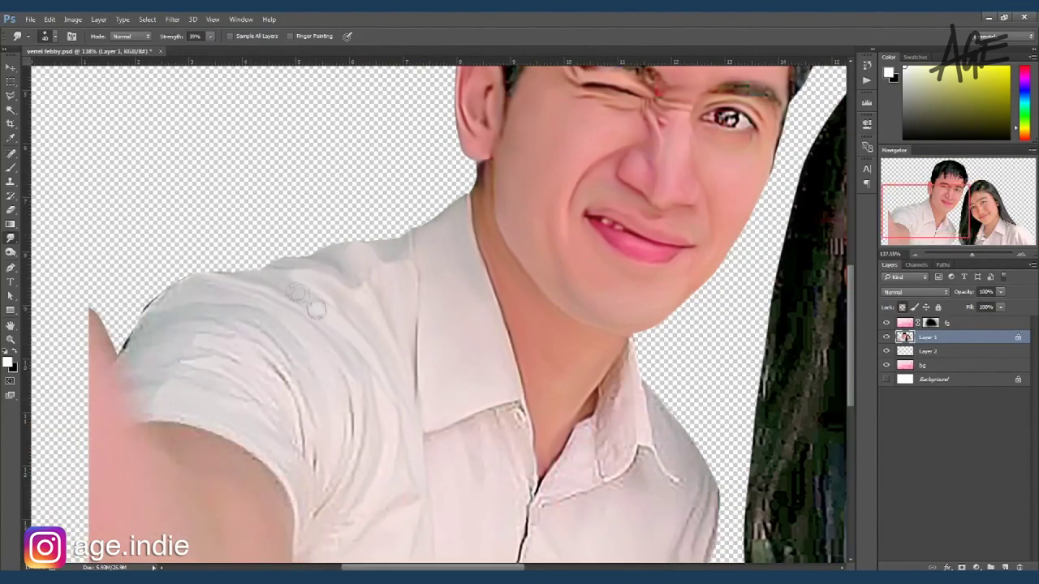
pyautogui.scroll(1, 541, 297)
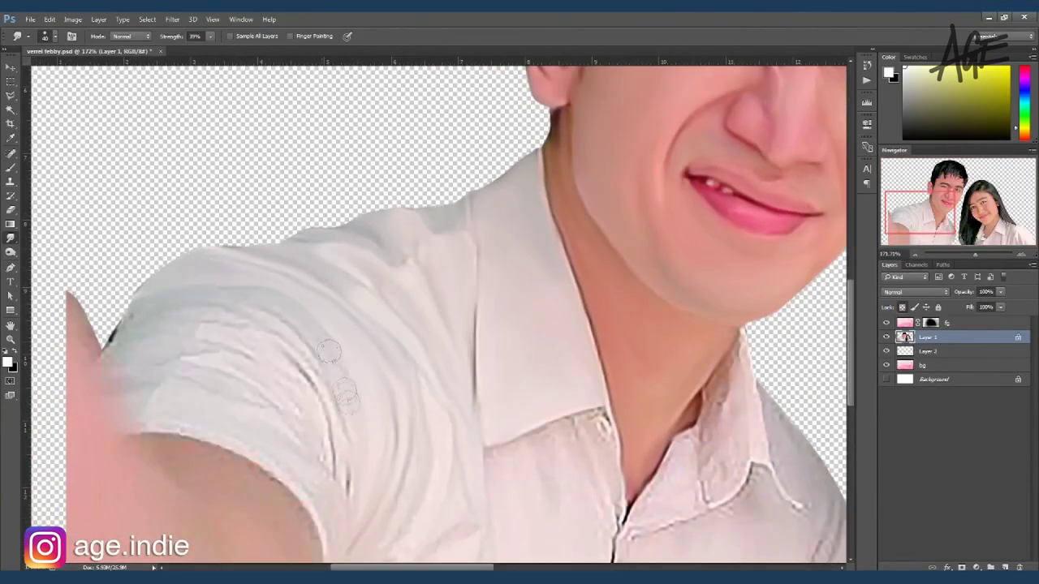
pyautogui.moveTo(256, 463); pyautogui.dragTo(233, 292)
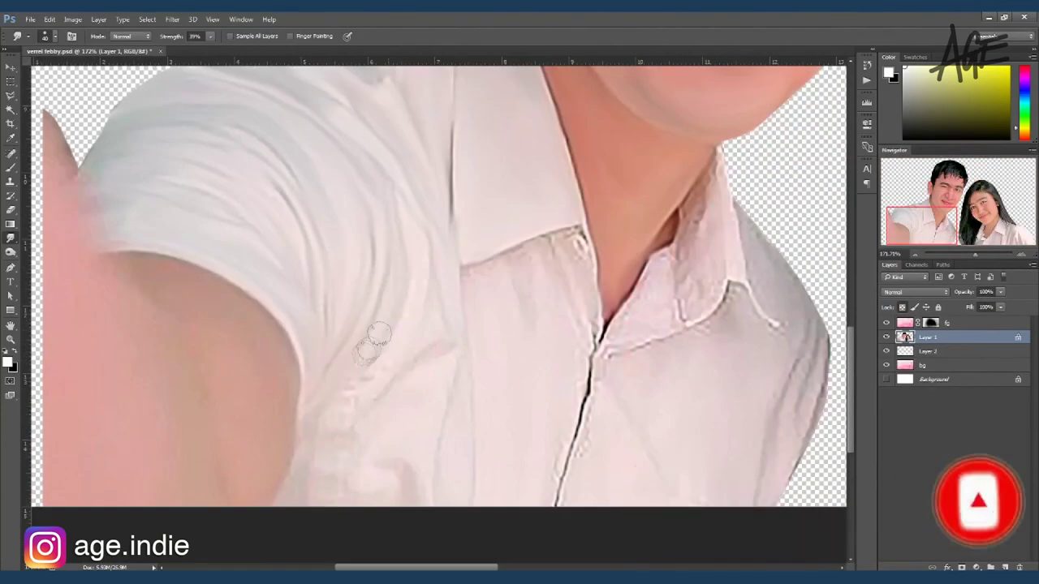
pyautogui.moveTo(445, 277); pyautogui.dragTo(327, 263)
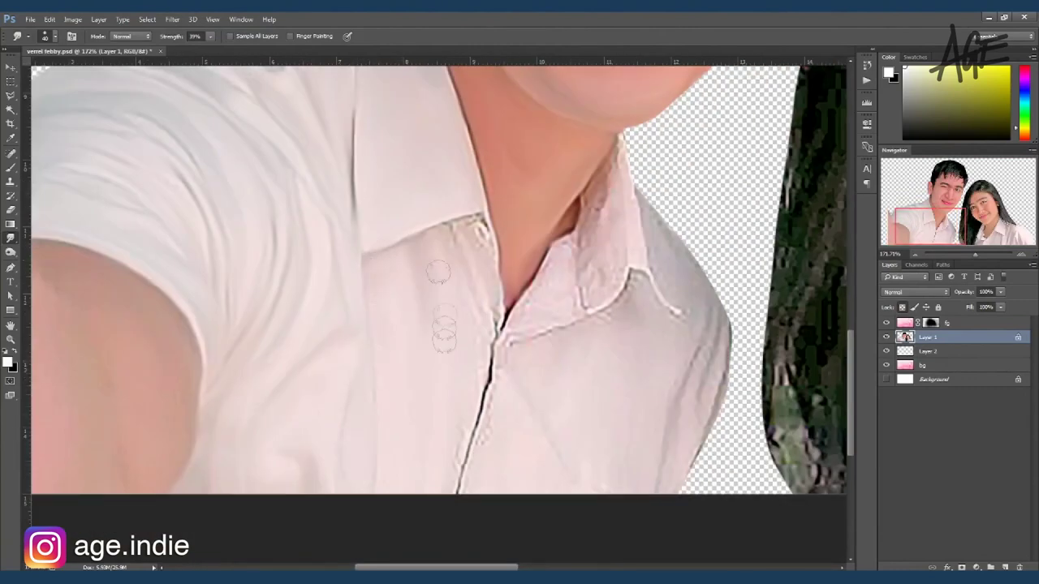
pyautogui.moveTo(448, 232); pyautogui.dragTo(351, 231)
pyautogui.moveTo(496, 194); pyautogui.dragTo(430, 304)
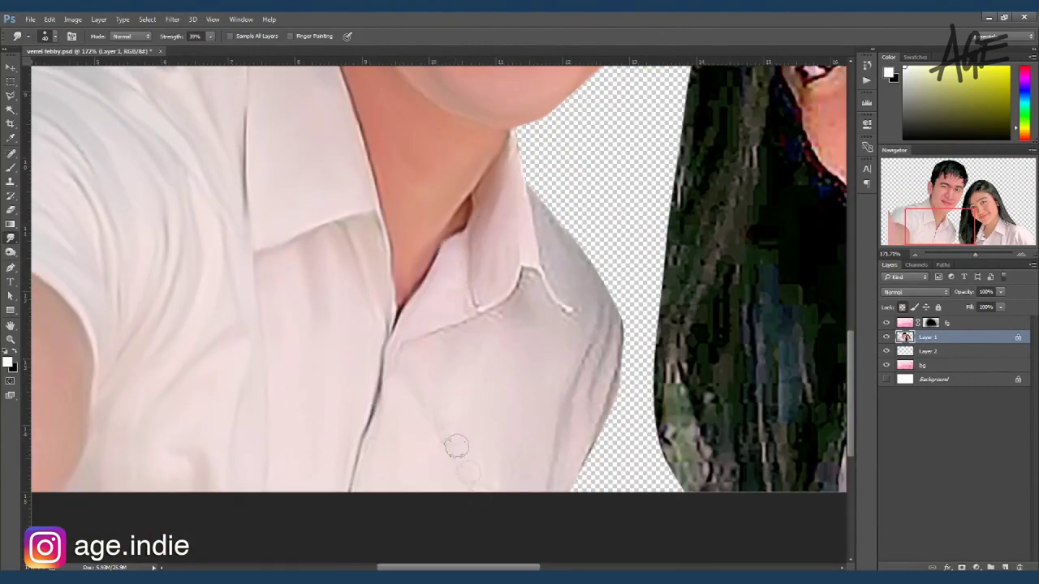
pyautogui.moveTo(555, 228); pyautogui.dragTo(605, 439)
pyautogui.scroll(-5, 601, 389)
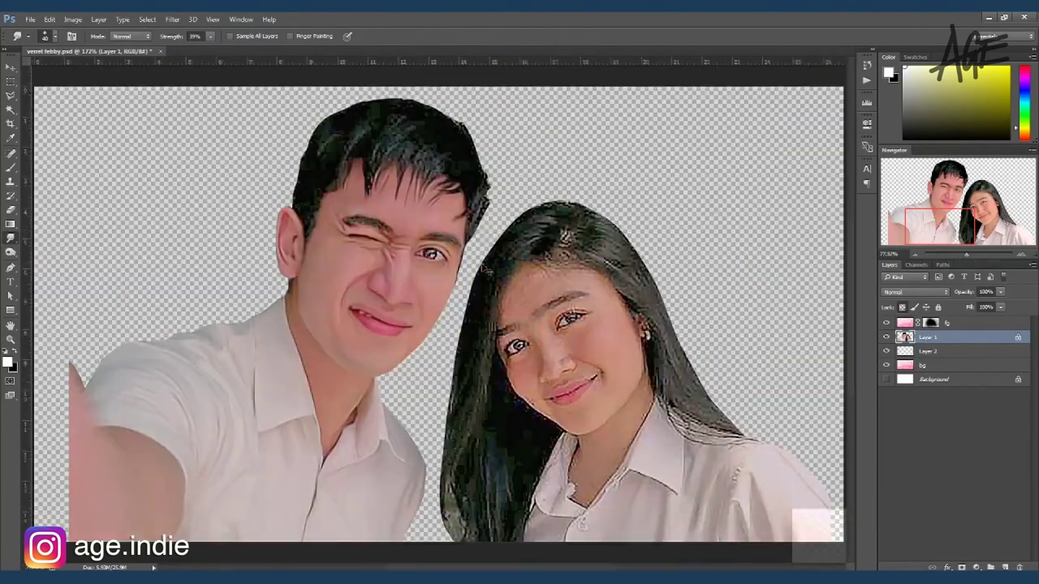
pyautogui.scroll(5, 536, 172)
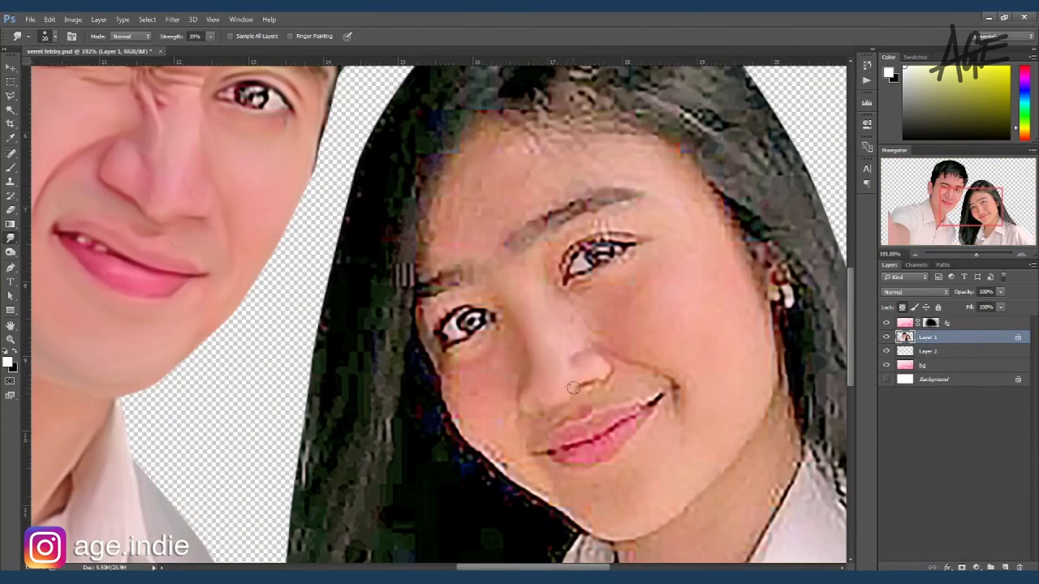
# Step: Smudge the woman's jaw, eye edges, forehead, neck and collar edge smooth
pyautogui.moveTo(487, 454); pyautogui.dragTo(623, 531)
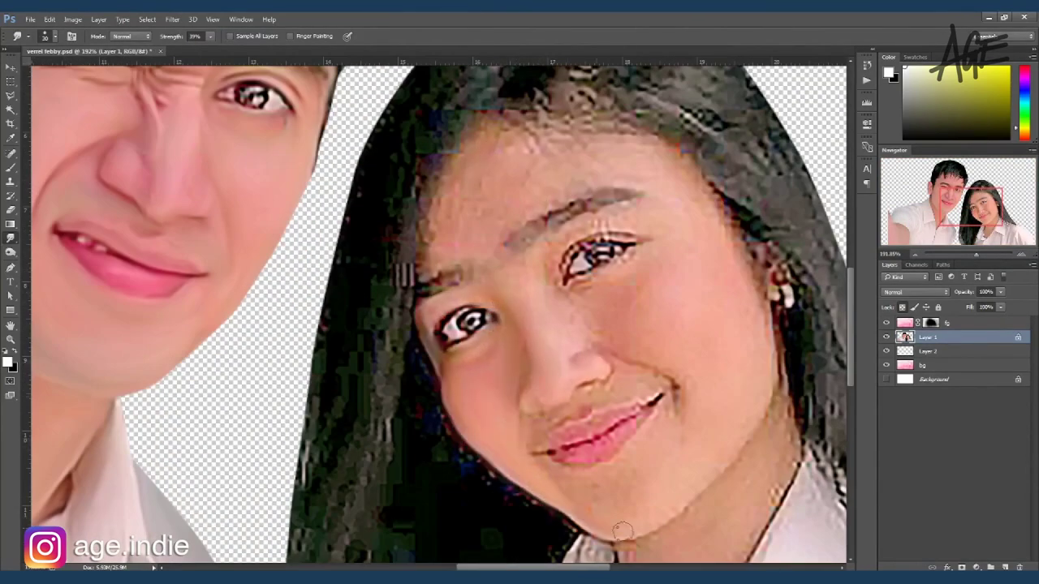
pyautogui.moveTo(574, 232); pyautogui.dragTo(641, 244)
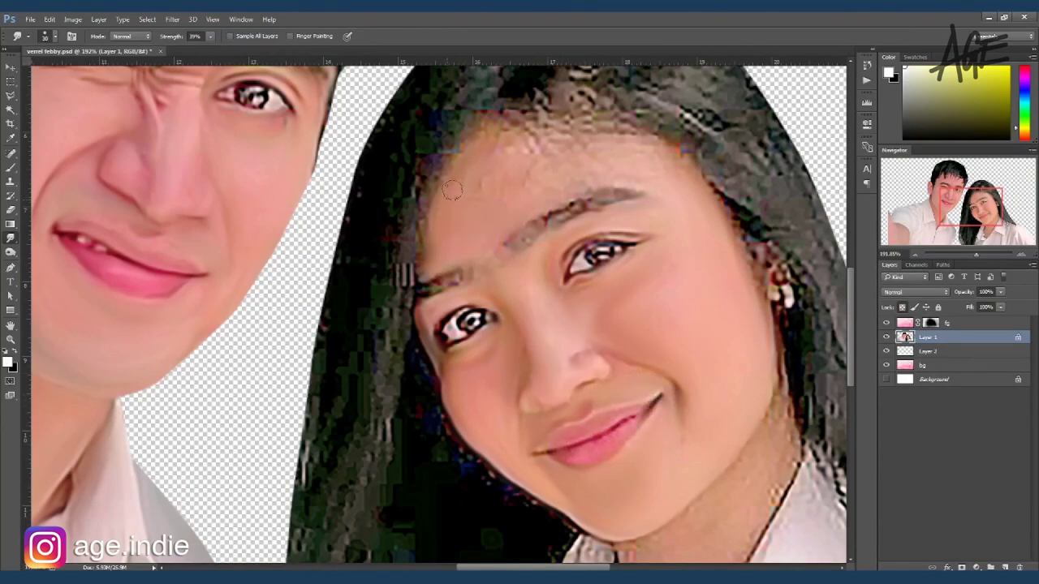
pyautogui.moveTo(590, 179); pyautogui.dragTo(595, 176)
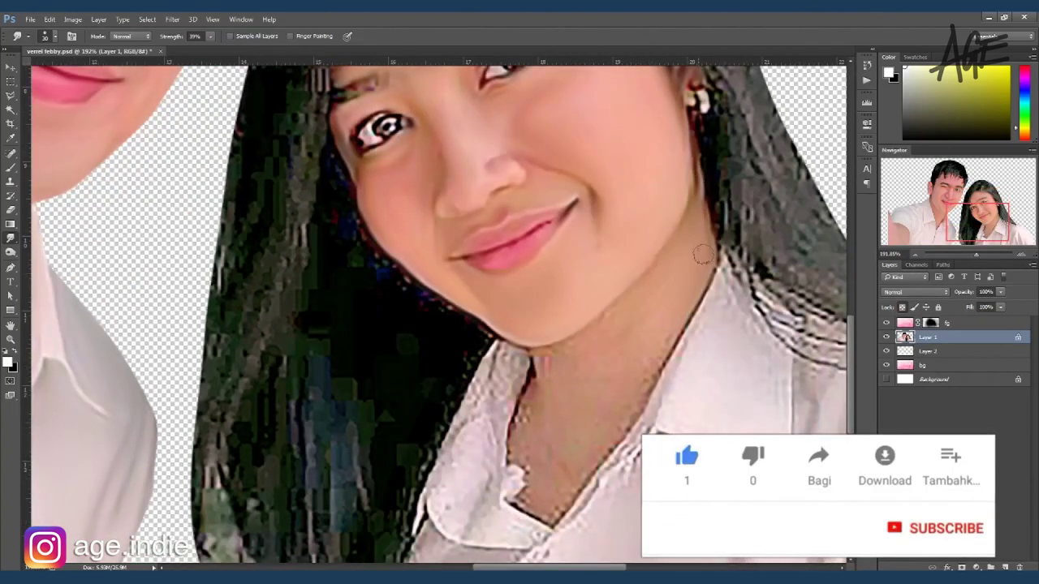
pyautogui.moveTo(520, 361); pyautogui.dragTo(495, 439)
pyautogui.moveTo(487, 345); pyautogui.dragTo(422, 528)
# Step: Blend the woman's hair edge over her shoulder into soft strands
pyautogui.moveTo(628, 427); pyautogui.dragTo(546, 379)
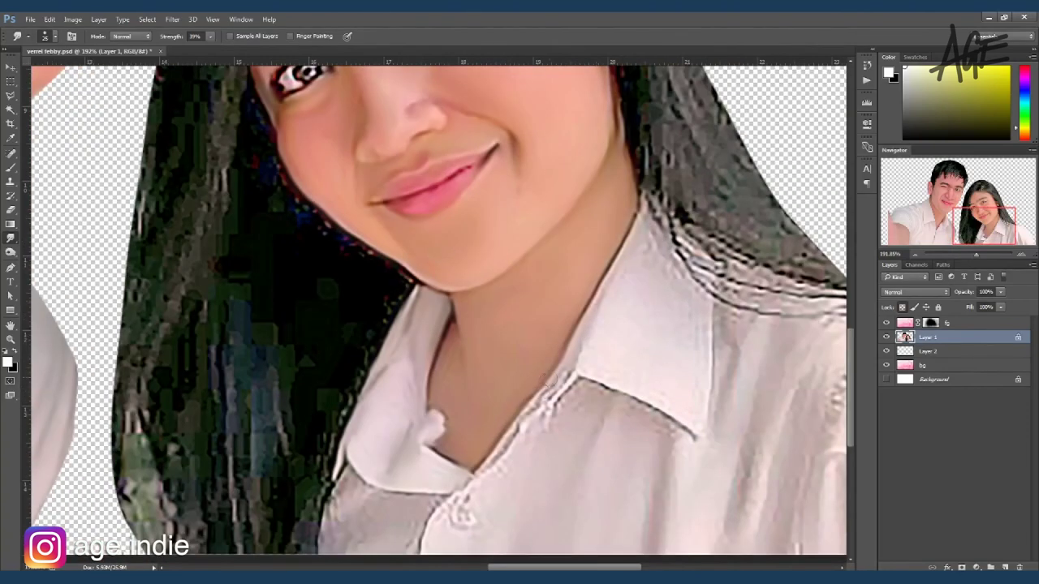
pyautogui.scroll(-2, 311, 484)
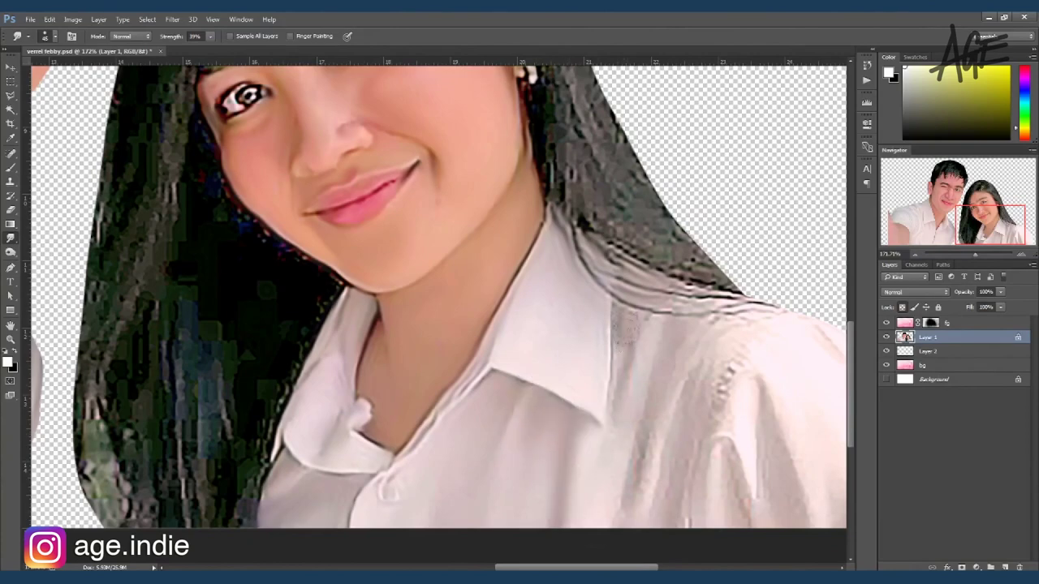
pyautogui.moveTo(674, 294); pyautogui.dragTo(759, 299)
pyautogui.scroll(-3, 365, 246)
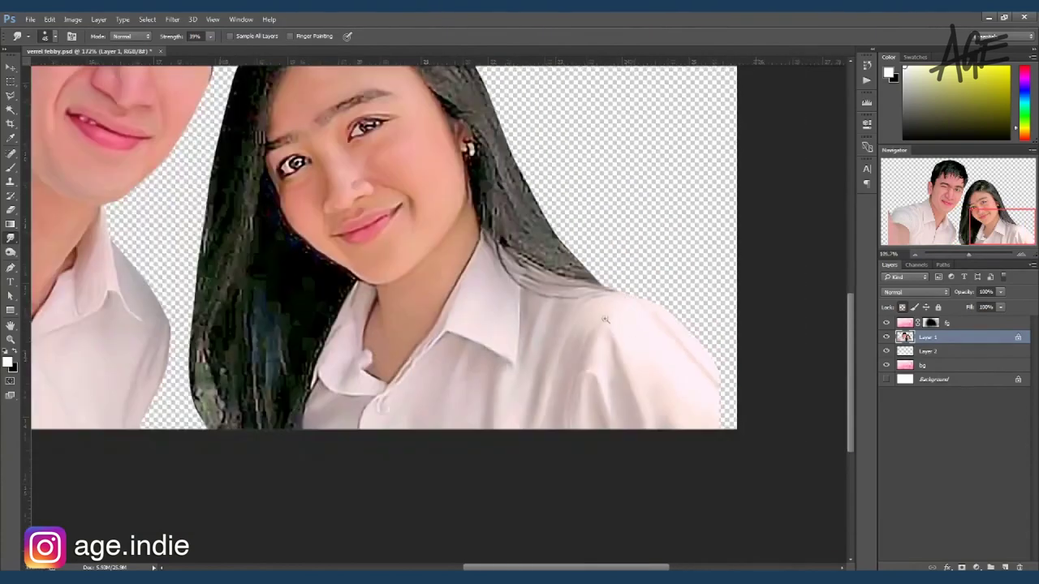
# Step: With a larger Dodge brush, lighten the man's cheek, jaw and forehead
pyautogui.press('o')
pyautogui.scroll(2, 366, 247)
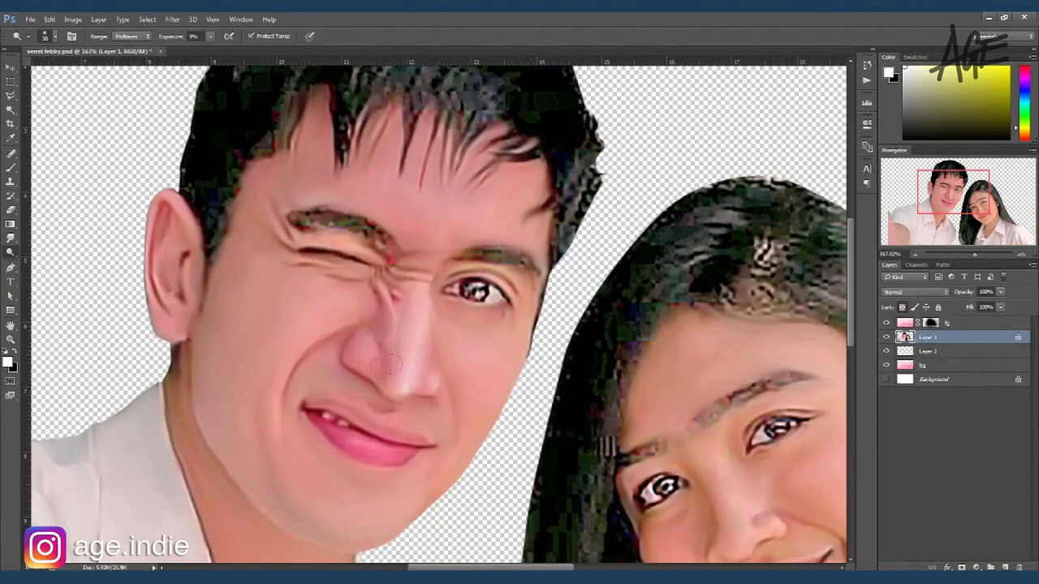
pyautogui.press(']')
pyautogui.press(']')
pyautogui.press(']')
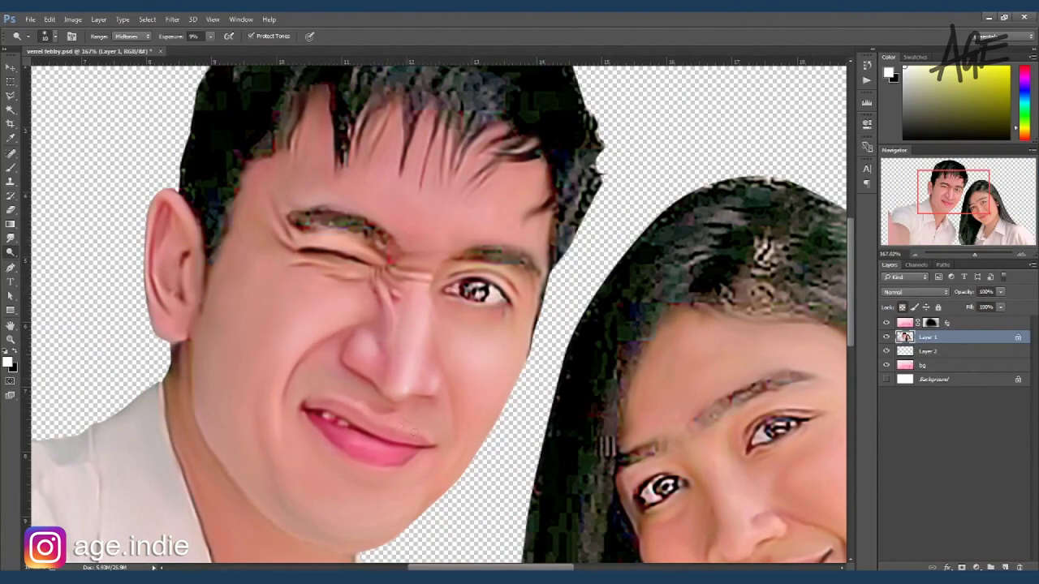
pyautogui.moveTo(277, 410); pyautogui.dragTo(253, 471)
pyautogui.moveTo(345, 202); pyautogui.dragTo(511, 203)
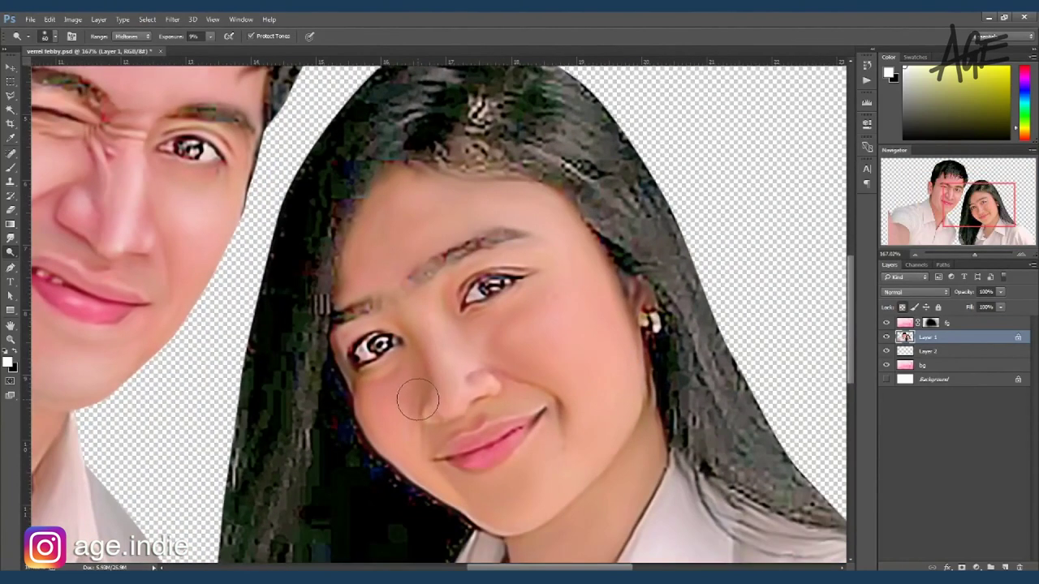
# Step: Lighten the side of the woman's nose, her cheek and her forehead
pyautogui.moveTo(455, 408); pyautogui.dragTo(474, 391)
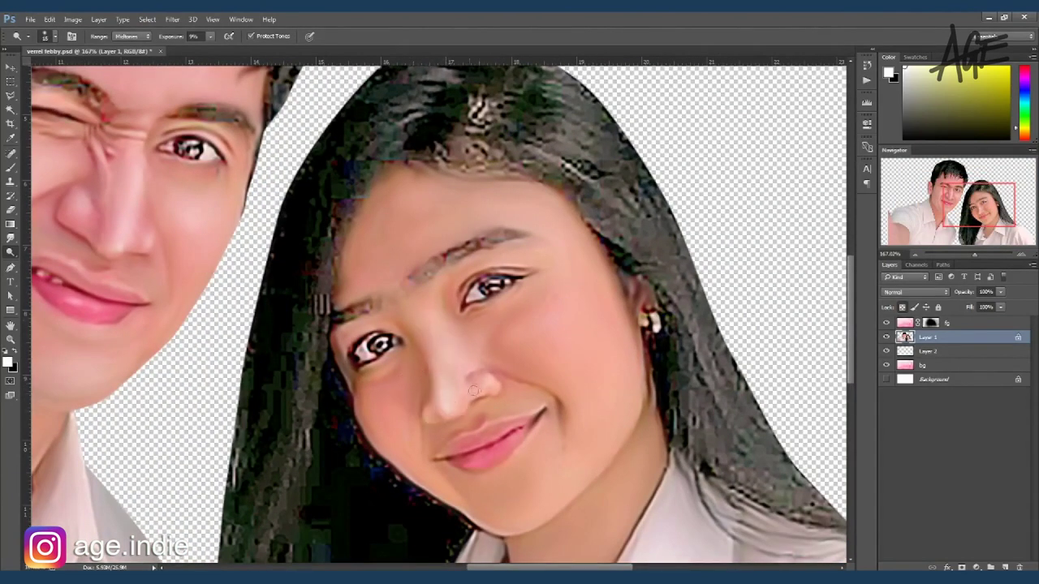
pyautogui.moveTo(527, 308); pyautogui.dragTo(560, 349)
pyautogui.moveTo(398, 243); pyautogui.dragTo(454, 187)
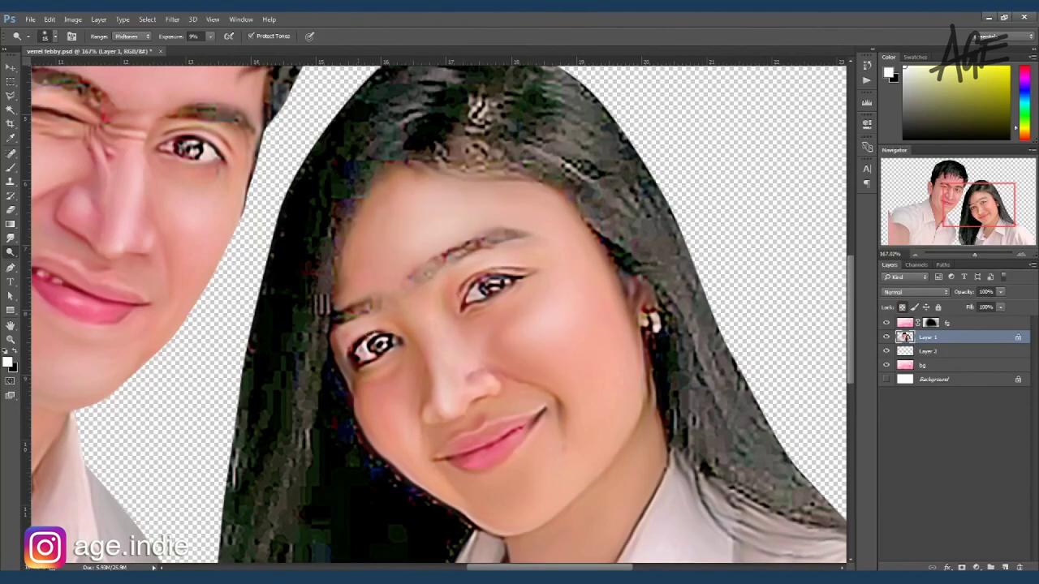
pyautogui.scroll(-3, 625, 423)
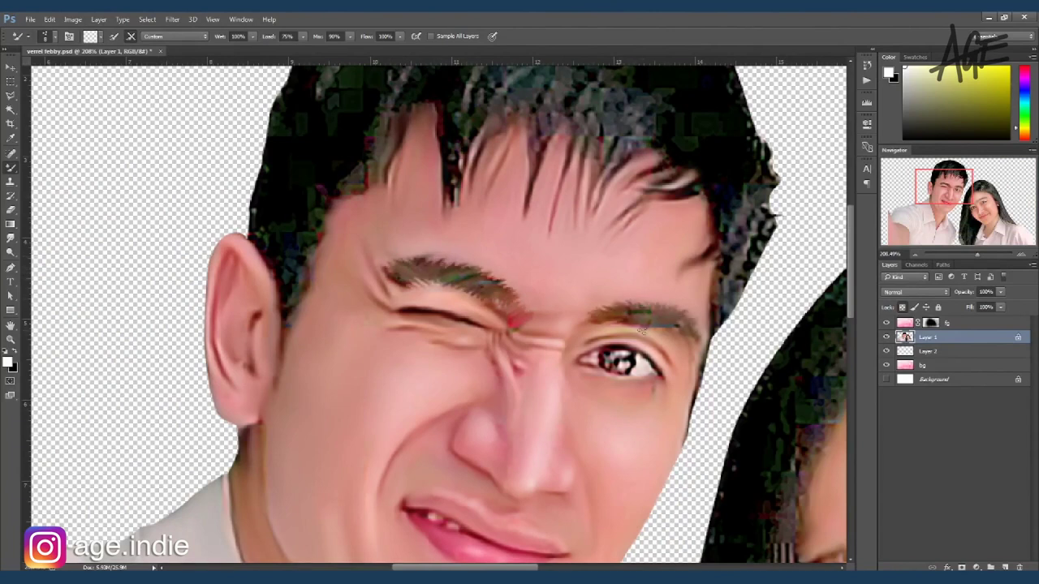
# Step: Blend the man's right hair edge and top hair into sweeping painted strands
pyautogui.scroll(-2, 641, 329)
pyautogui.scroll(-1, 696, 320)
pyautogui.moveTo(707, 297); pyautogui.dragTo(663, 374)
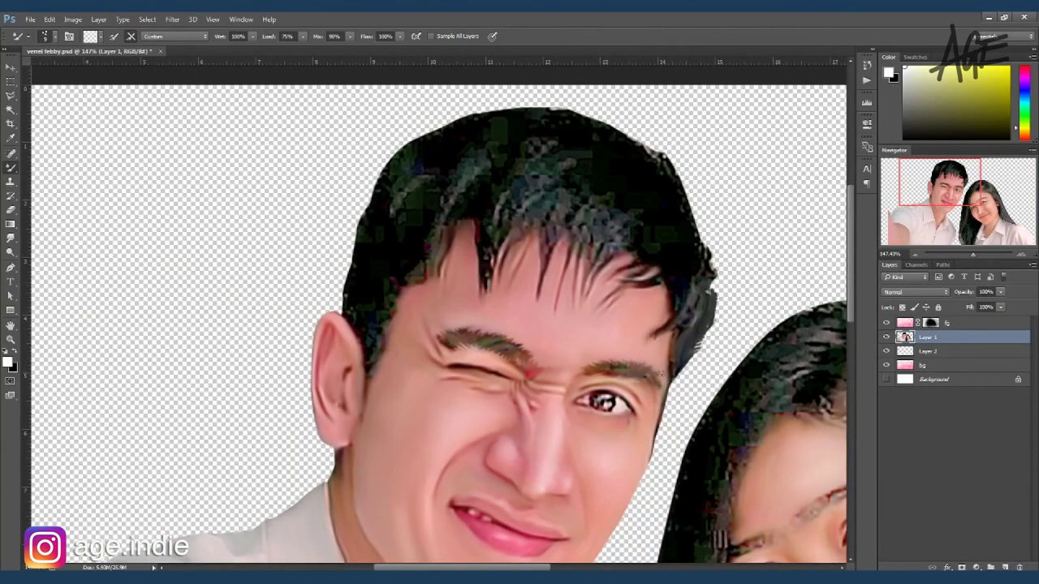
pyautogui.moveTo(686, 286); pyautogui.dragTo(706, 317)
pyautogui.moveTo(666, 187)
pyautogui.mouseDown()
pyautogui.moveTo(583, 160)
pyautogui.moveTo(497, 268)
pyautogui.mouseUp()
pyautogui.moveTo(601, 162); pyautogui.dragTo(496, 236)
pyautogui.moveTo(649, 142); pyautogui.dragTo(499, 215)
# Step: Smooth the man's crown and left hair edge, then blend the woman's hair down its right side
pyautogui.moveTo(569, 134)
pyautogui.mouseDown()
pyautogui.moveTo(501, 164)
pyautogui.moveTo(543, 276)
pyautogui.mouseUp()
pyautogui.moveTo(573, 198); pyautogui.dragTo(568, 292)
pyautogui.moveTo(625, 113)
pyautogui.mouseDown()
pyautogui.moveTo(430, 122)
pyautogui.moveTo(366, 203)
pyautogui.mouseUp()
pyautogui.moveTo(362, 187); pyautogui.dragTo(350, 292)
pyautogui.moveTo(417, 233); pyautogui.dragTo(385, 319)
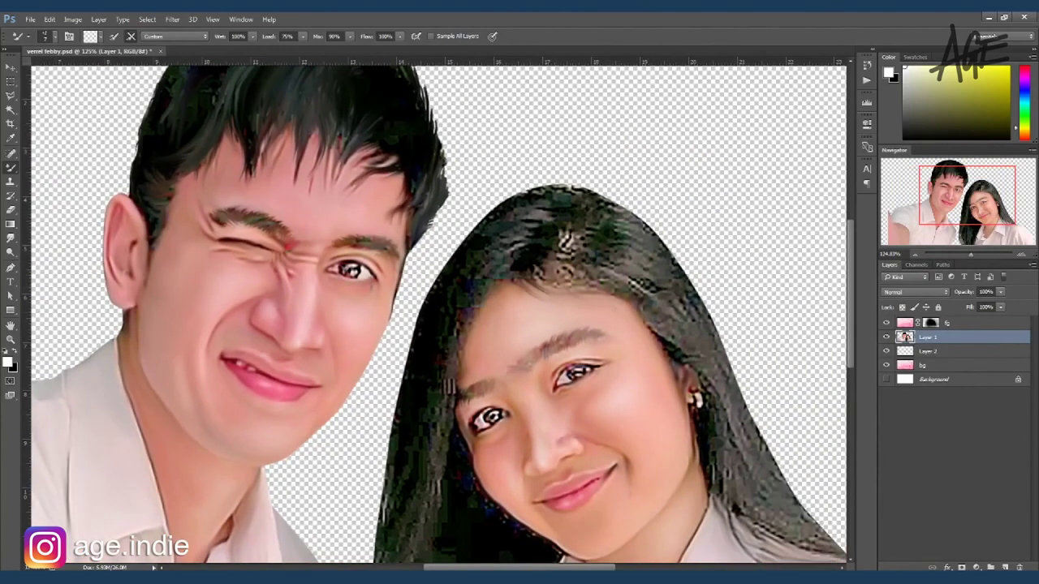
pyautogui.moveTo(660, 328)
pyautogui.mouseDown()
pyautogui.moveTo(601, 235)
pyautogui.moveTo(657, 244)
pyautogui.mouseUp()
pyautogui.moveTo(601, 203)
pyautogui.mouseDown()
pyautogui.moveTo(650, 333)
pyautogui.moveTo(758, 503)
pyautogui.mouseUp()
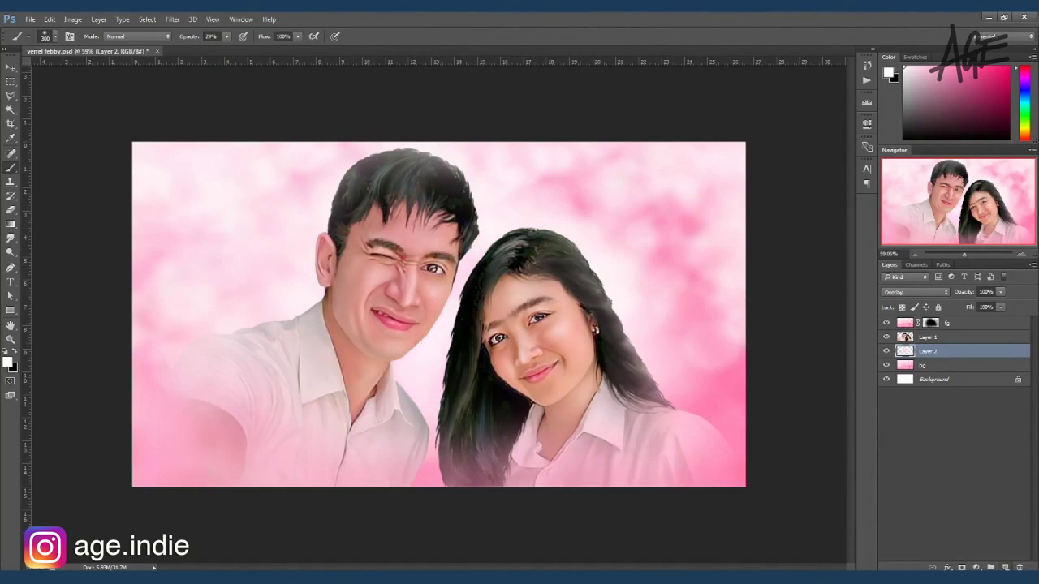
# Step: Change the painted layer's blend mode in the Layers panel and pan across the man's face
pyautogui.click(913, 293)
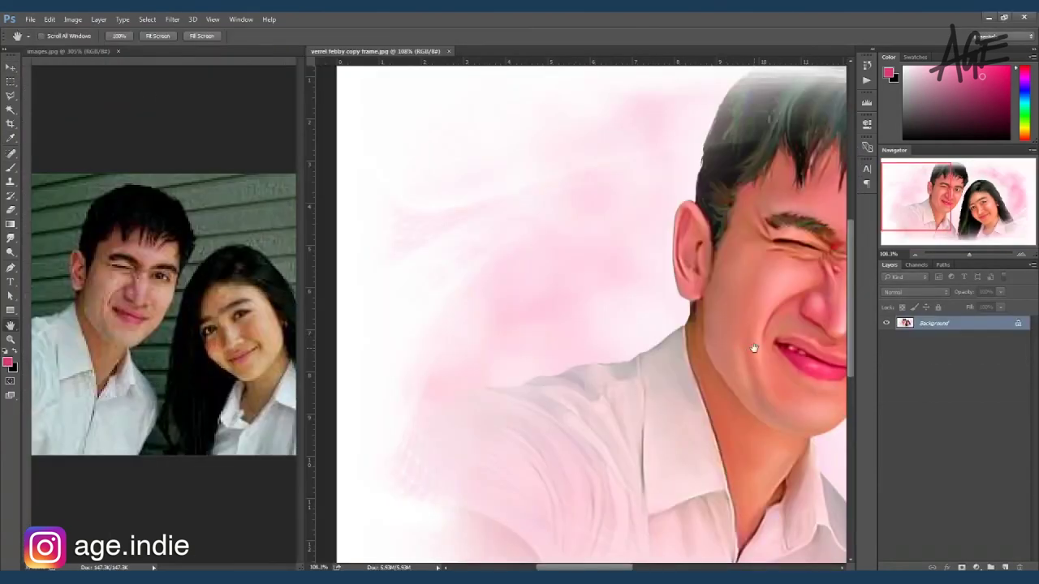
pyautogui.moveTo(754, 349); pyautogui.dragTo(417, 337)
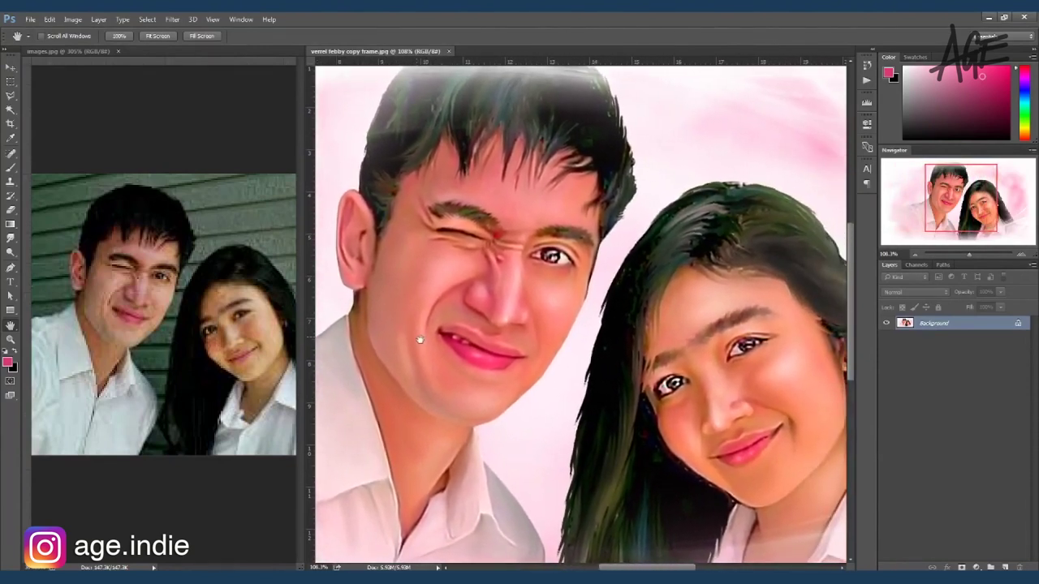
pyautogui.scroll(2, 725, 431)
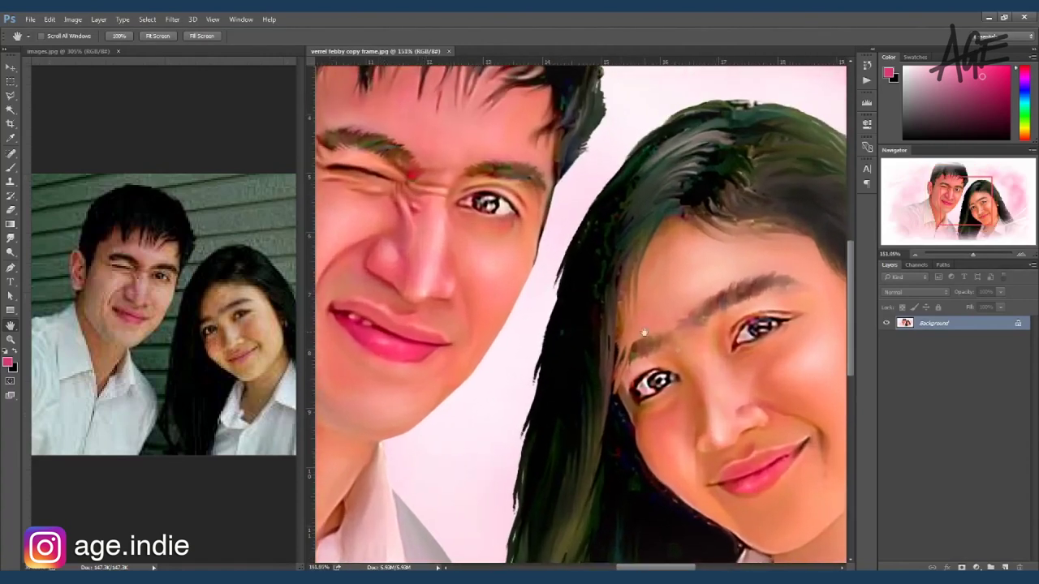
pyautogui.moveTo(494, 242)
pyautogui.mouseDown()
pyautogui.moveTo(539, 262)
pyautogui.moveTo(638, 395)
pyautogui.moveTo(487, 271)
pyautogui.moveTo(428, 241)
pyautogui.mouseUp()
pyautogui.scroll(2, 570, 319)
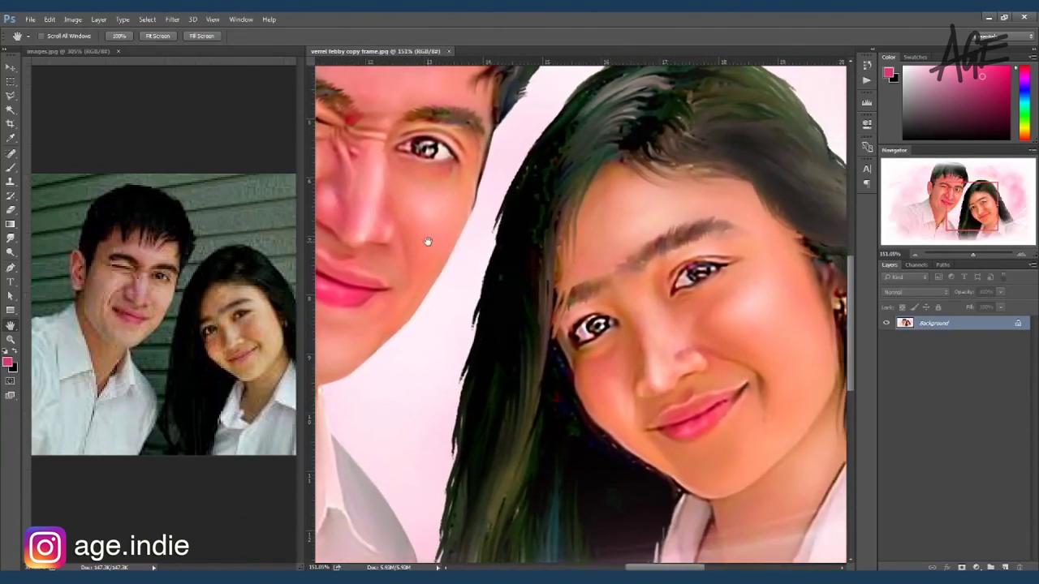
pyautogui.moveTo(602, 382); pyautogui.dragTo(613, 389)
pyautogui.moveTo(651, 447)
pyautogui.mouseDown()
pyautogui.moveTo(622, 450)
pyautogui.moveTo(592, 429)
pyautogui.moveTo(598, 410)
pyautogui.mouseUp()
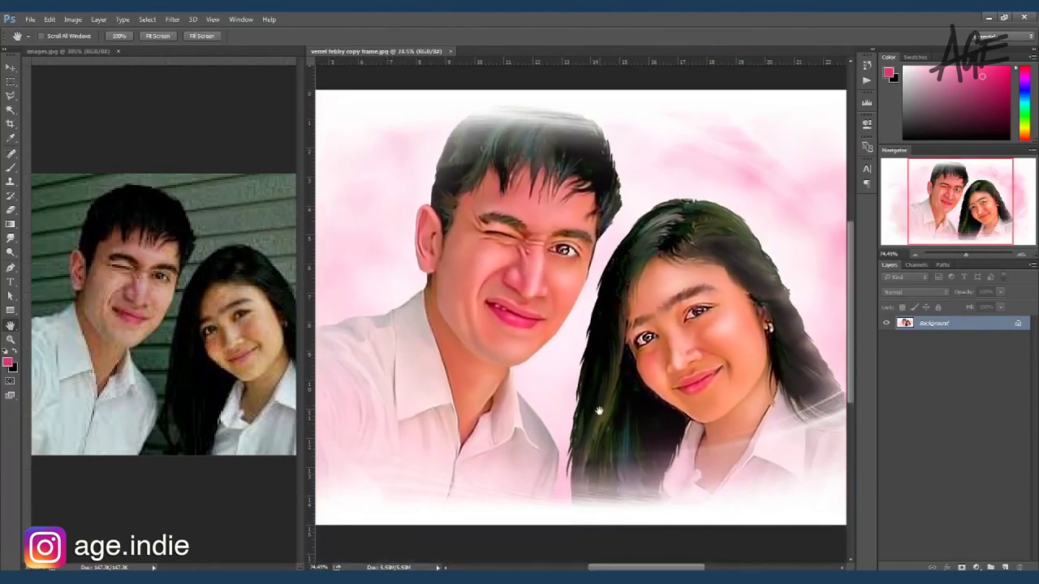
pyautogui.moveTo(649, 453); pyautogui.dragTo(634, 450)
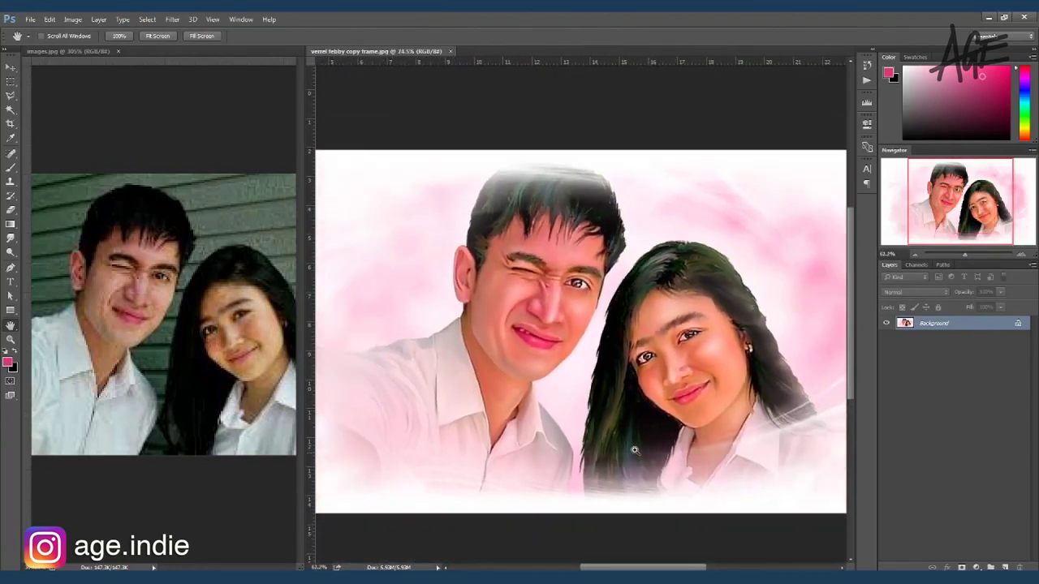
pyautogui.click(634, 451)
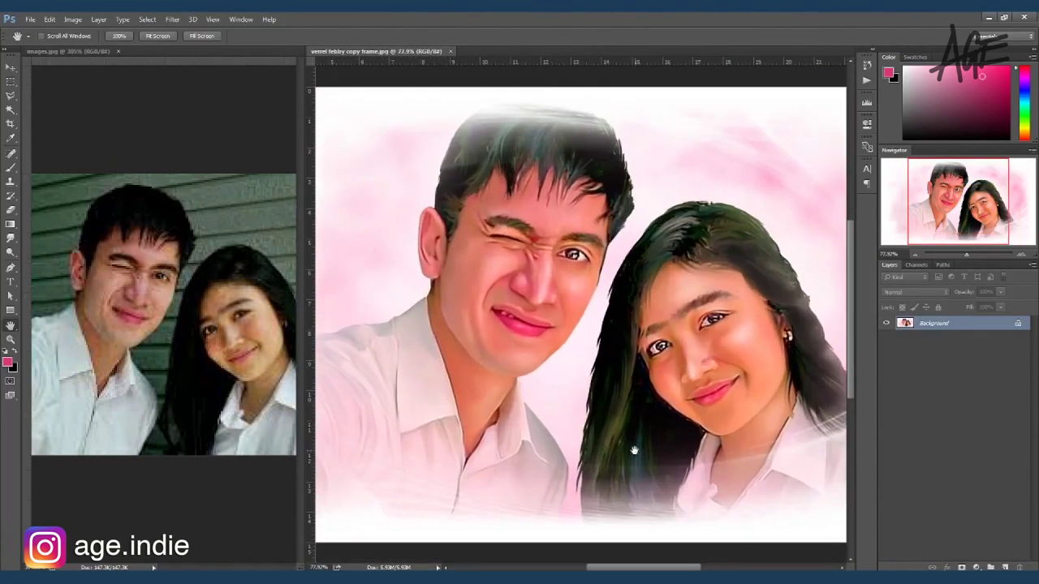